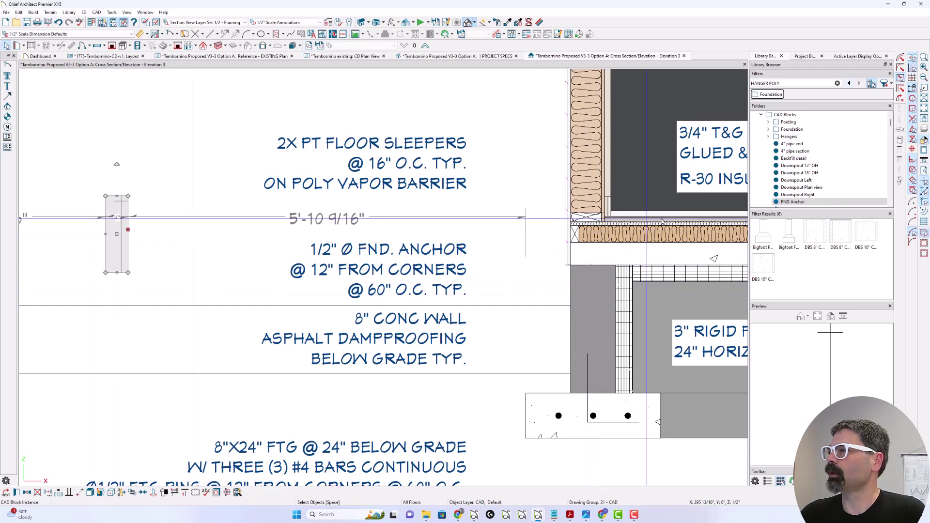
Place a second FND Anchor block just right of the existing anchor, then end placement
{"action": "left_click", "coordinate": [794, 201]}
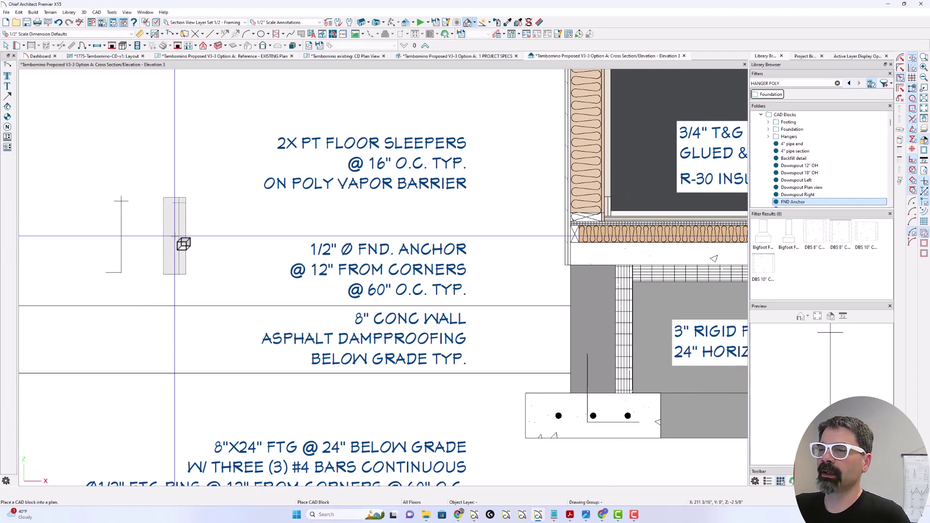
{"action": "left_click", "coordinate": [186, 262]}
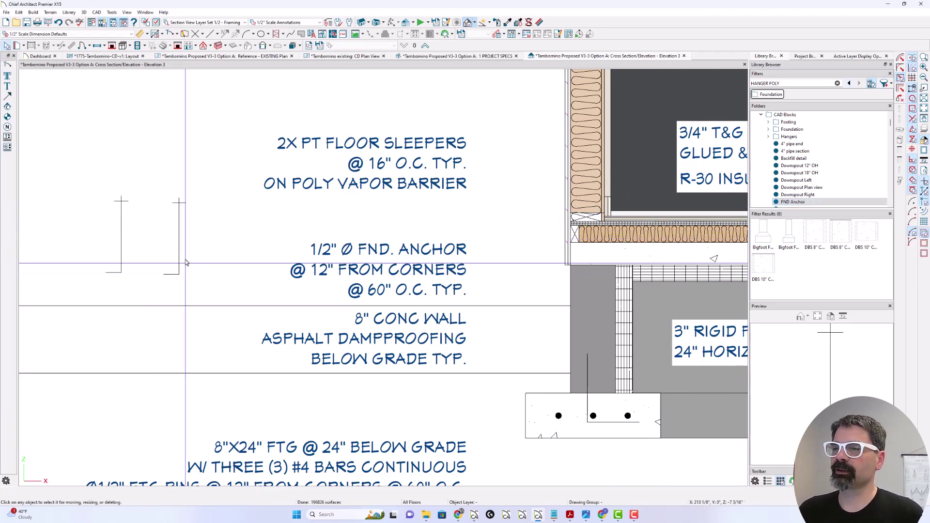
{"action": "left_click", "coordinate": [184, 262]}
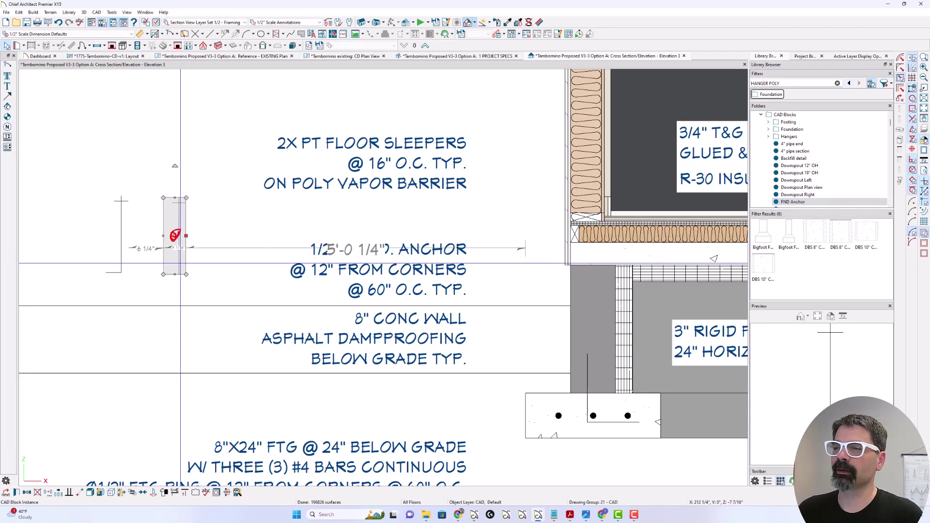
{"action": "left_click", "coordinate": [793, 201]}
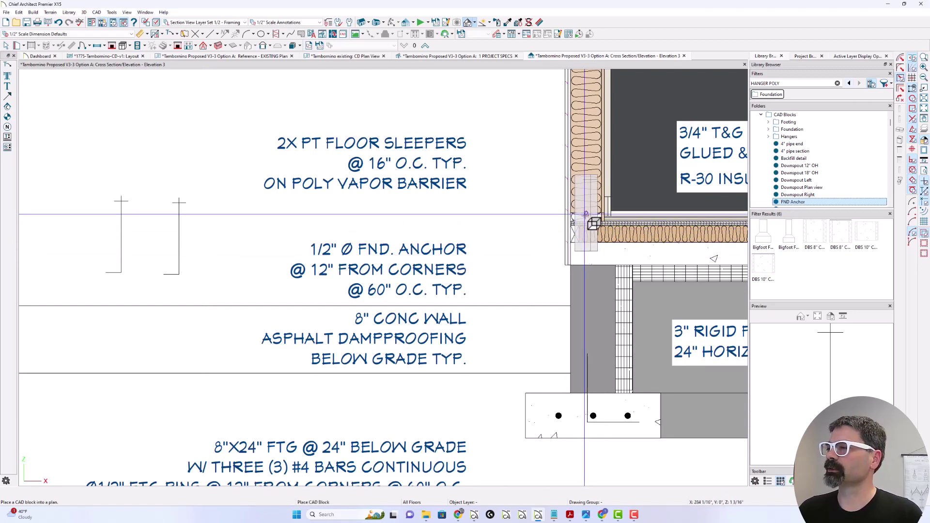
{"action": "key", "text": "Escape"}
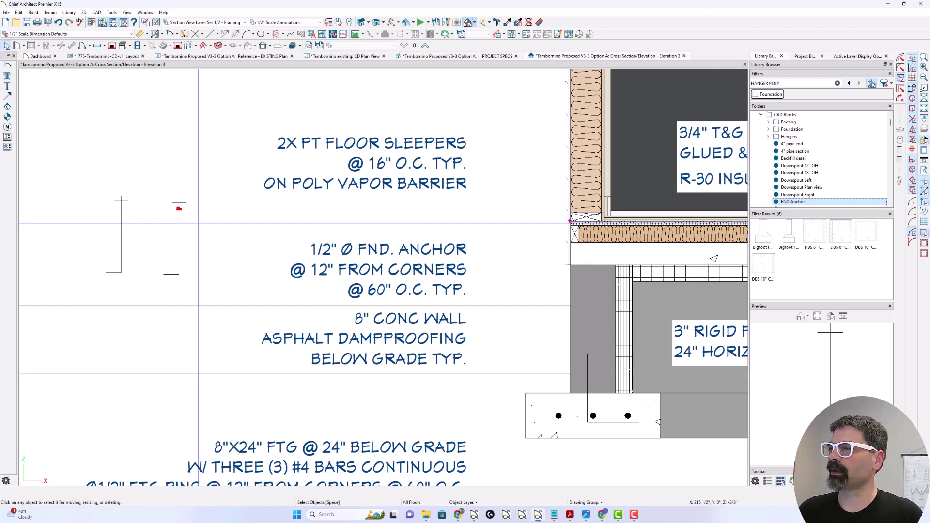
Select the placed anchor block, try Select Insertion Point, and drag it upward
{"action": "left_click", "coordinate": [177, 243]}
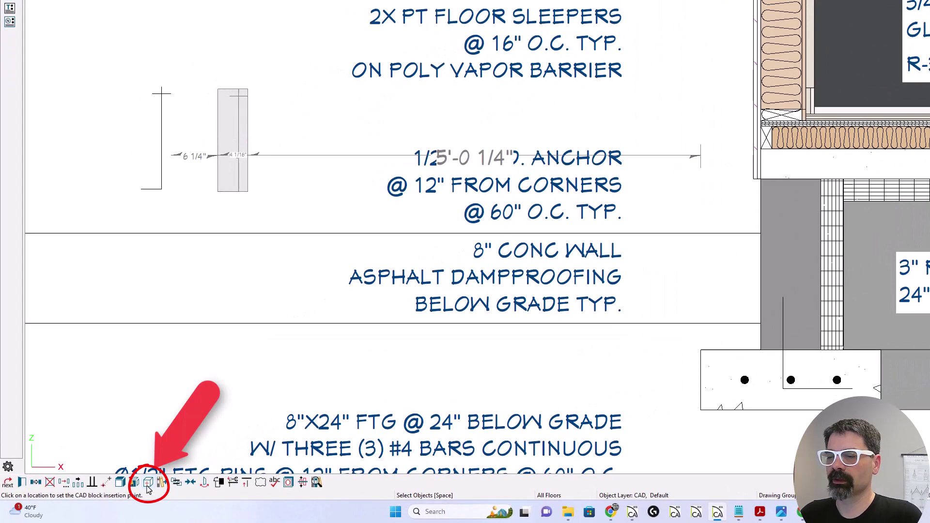
{"action": "left_click", "coordinate": [147, 490]}
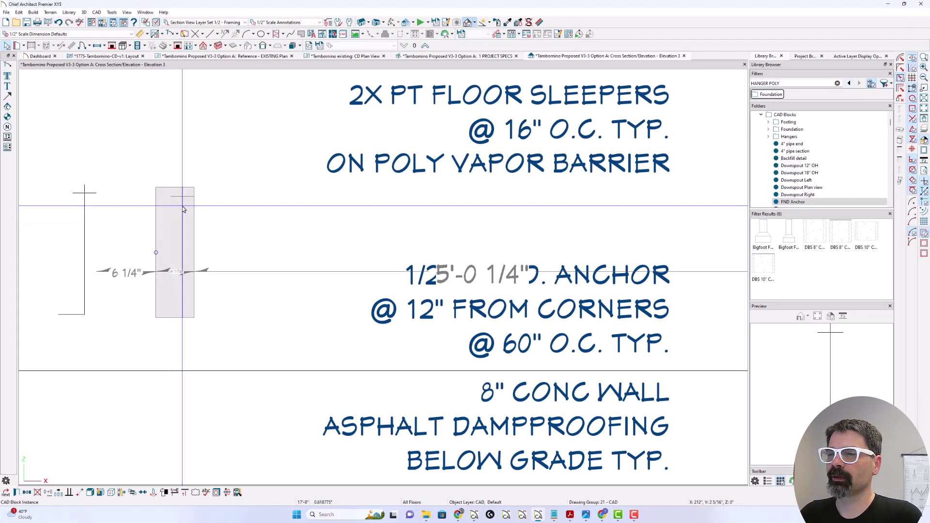
{"action": "scroll", "coordinate": [183, 209], "scroll_direction": "up", "scroll_amount": 3}
{"action": "scroll", "coordinate": [184, 209], "scroll_direction": "up", "scroll_amount": 1}
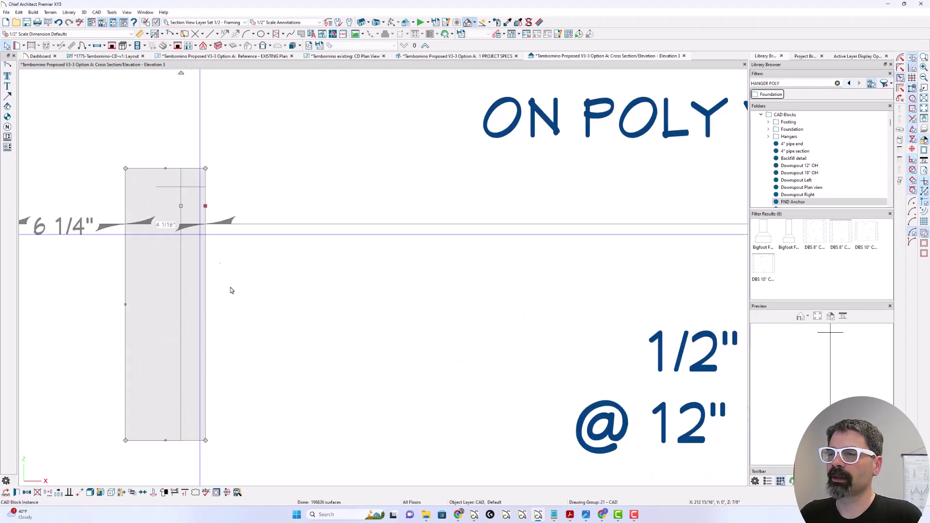
{"action": "scroll", "coordinate": [280, 271], "scroll_direction": "down", "scroll_amount": 2}
{"action": "left_click_drag", "start_coordinate": [230, 234], "coordinate": [208, 192]}
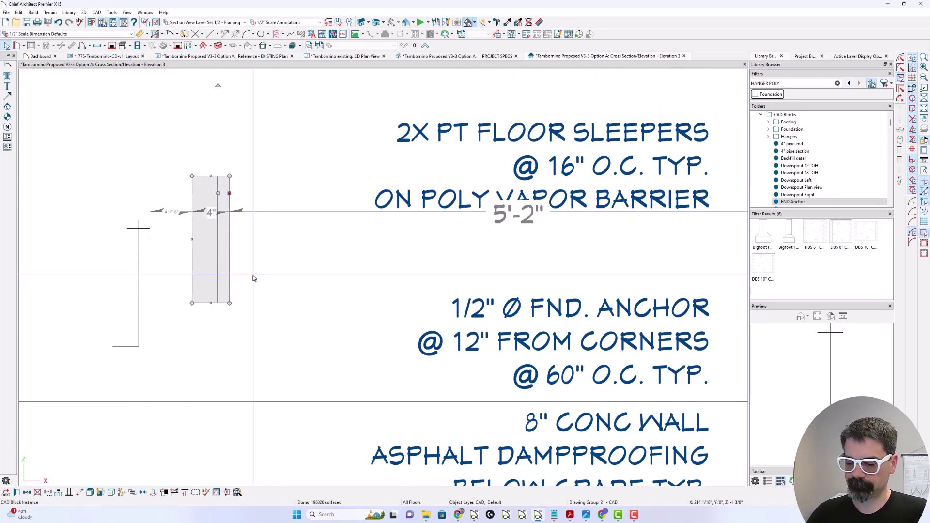
Delete both FND Anchor blocks from the cross-section
{"action": "key", "text": "Delete"}
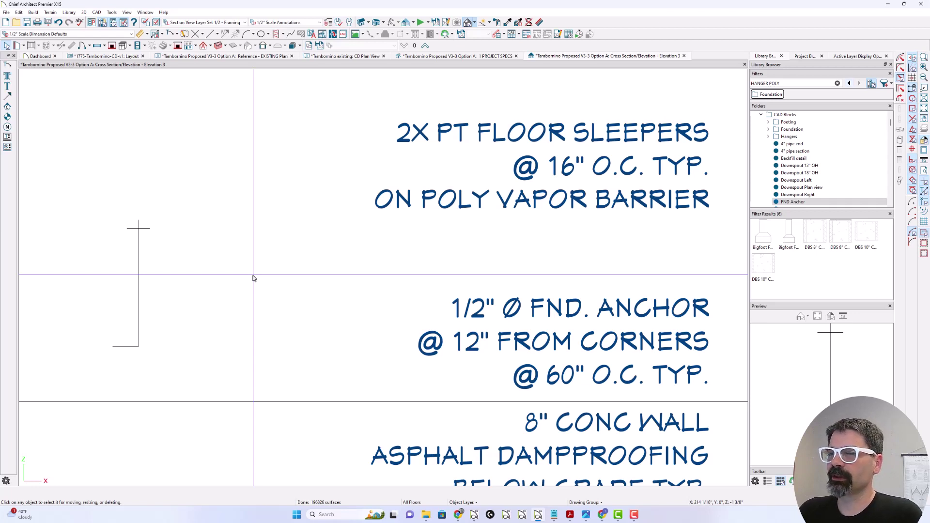
{"action": "left_click", "coordinate": [135, 265]}
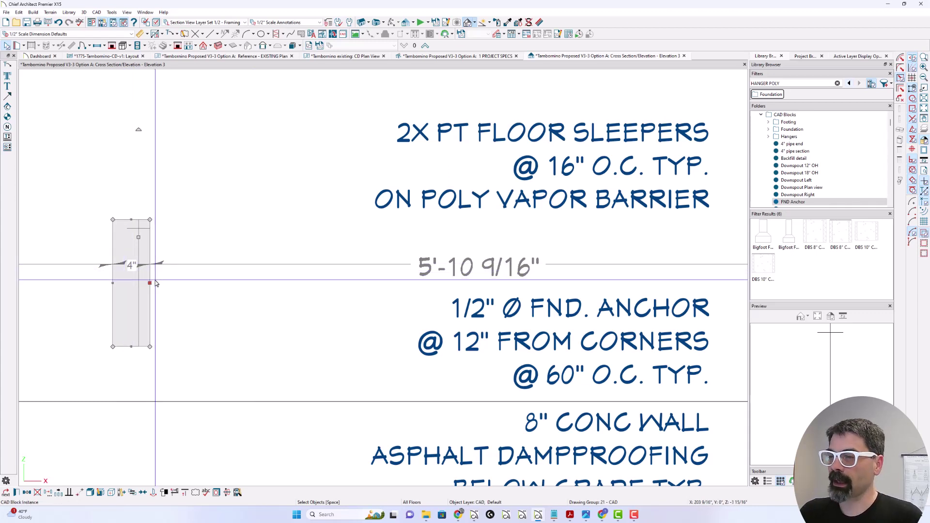
{"action": "key", "text": "Delete"}
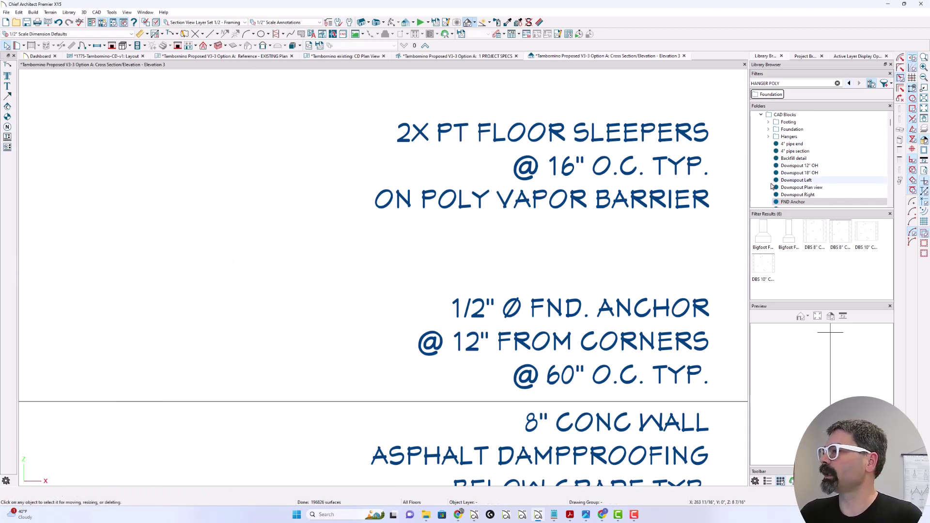
Open the FND Anchor block and add an insertion point at the top of the anchor
{"action": "left_click", "coordinate": [801, 202]}
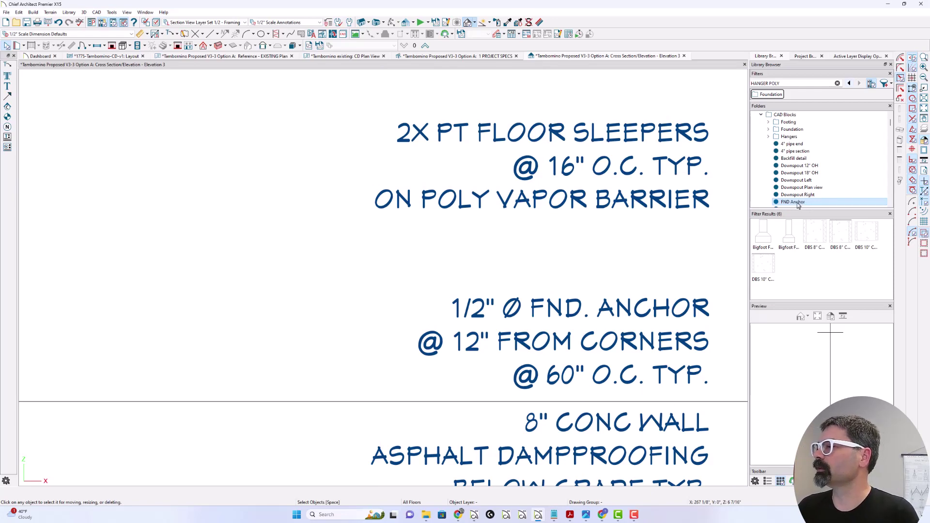
{"action": "right_click", "coordinate": [797, 204]}
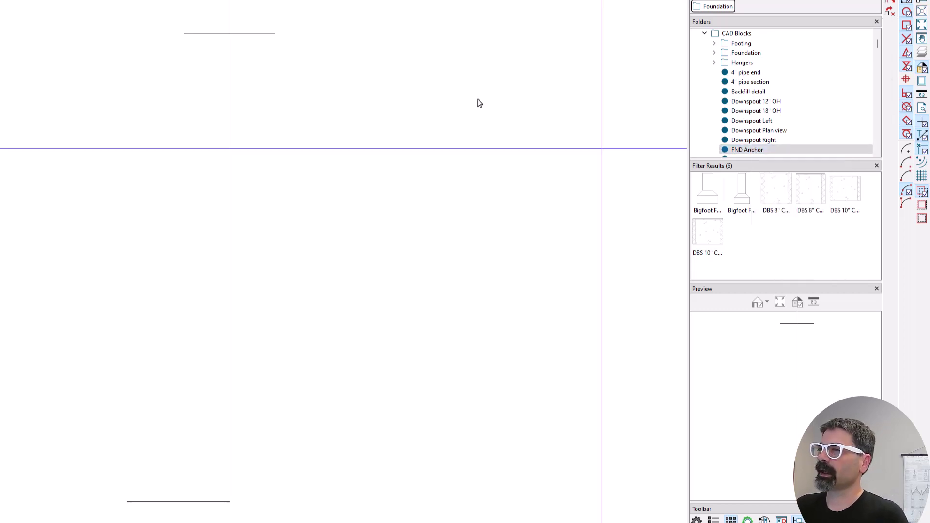
{"action": "left_click", "coordinate": [96, 12]}
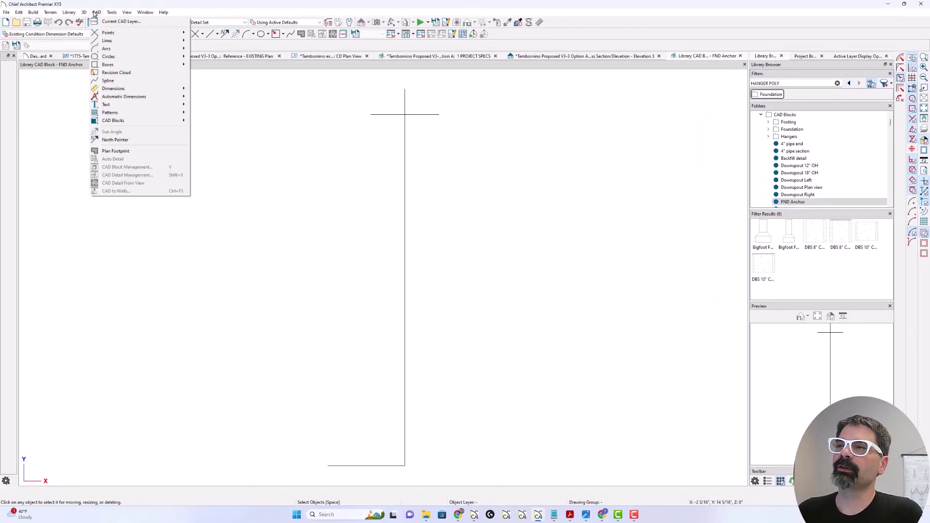
{"action": "mouse_move", "coordinate": [146, 121]}
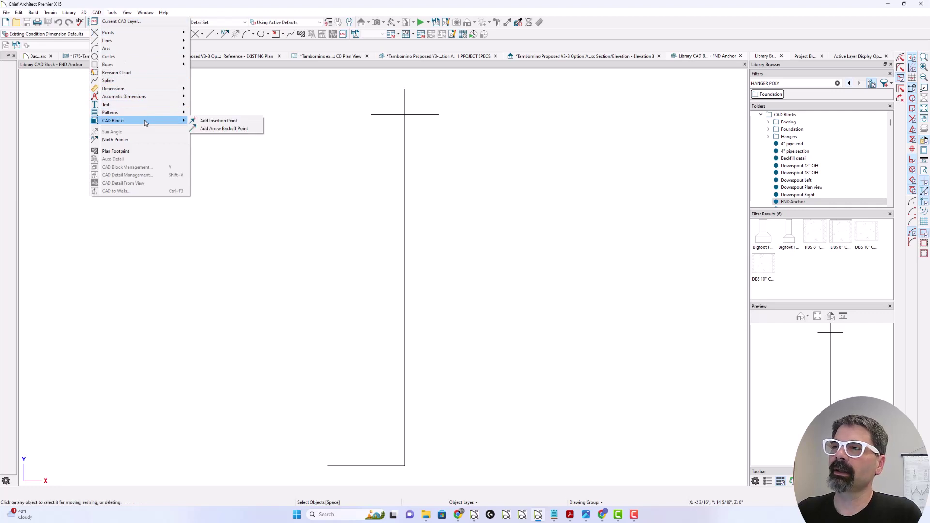
{"action": "left_click", "coordinate": [218, 121]}
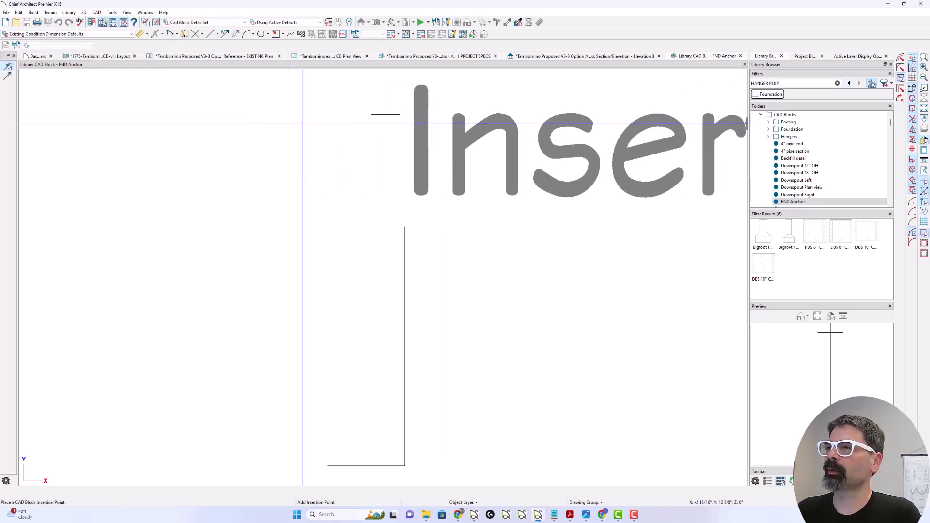
{"action": "left_click", "coordinate": [406, 135]}
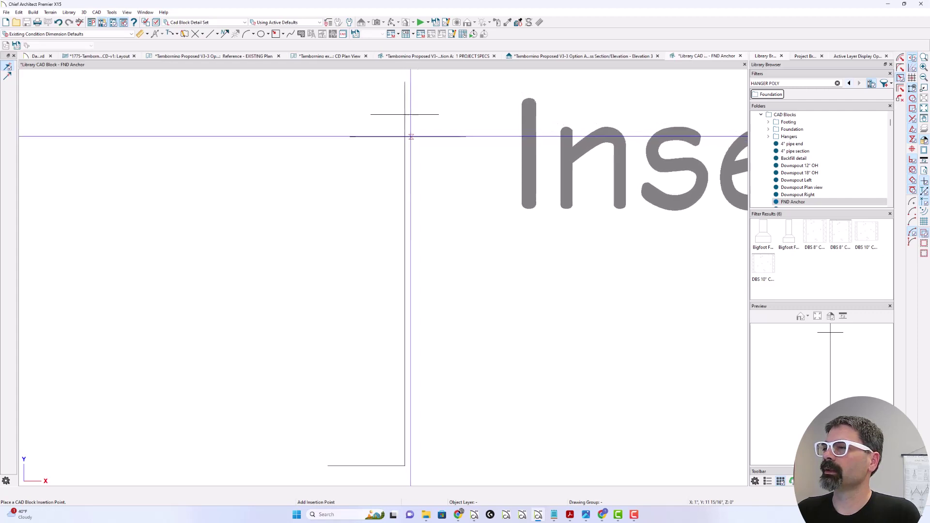
Close the FND Anchor block editor and save the changes
{"action": "scroll", "coordinate": [189, 160], "scroll_direction": "down", "scroll_amount": 3}
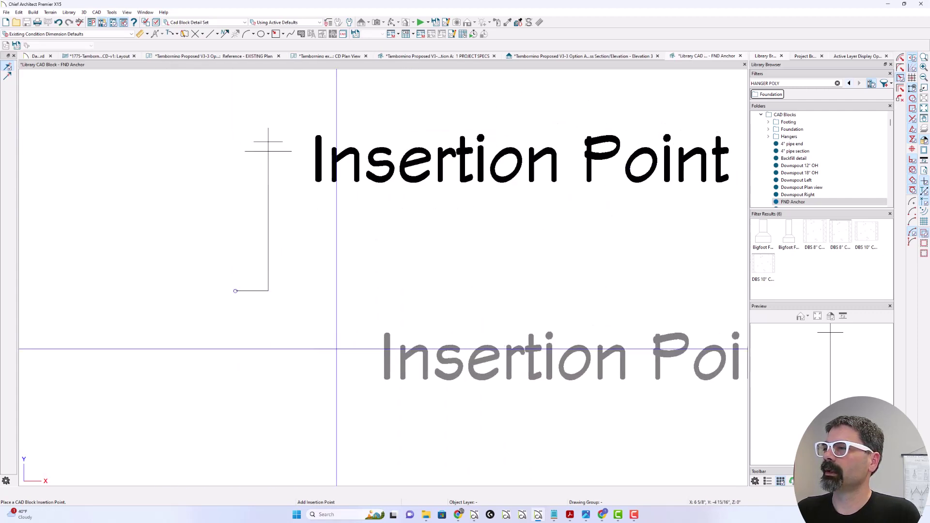
{"action": "left_click", "coordinate": [741, 57]}
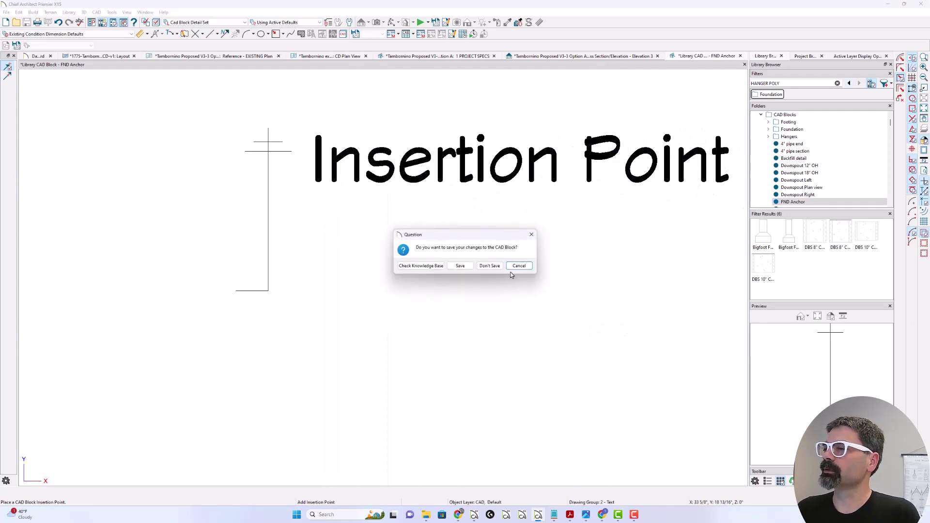
{"action": "left_click", "coordinate": [461, 267]}
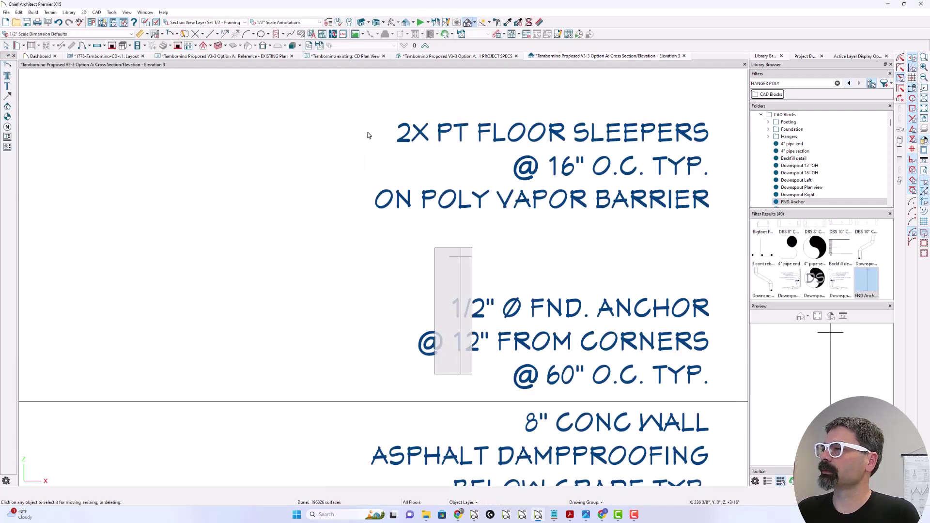
Place one FND Anchor block from the library at the sill in the section
{"action": "scroll", "coordinate": [232, 253], "scroll_direction": "down", "scroll_amount": 2}
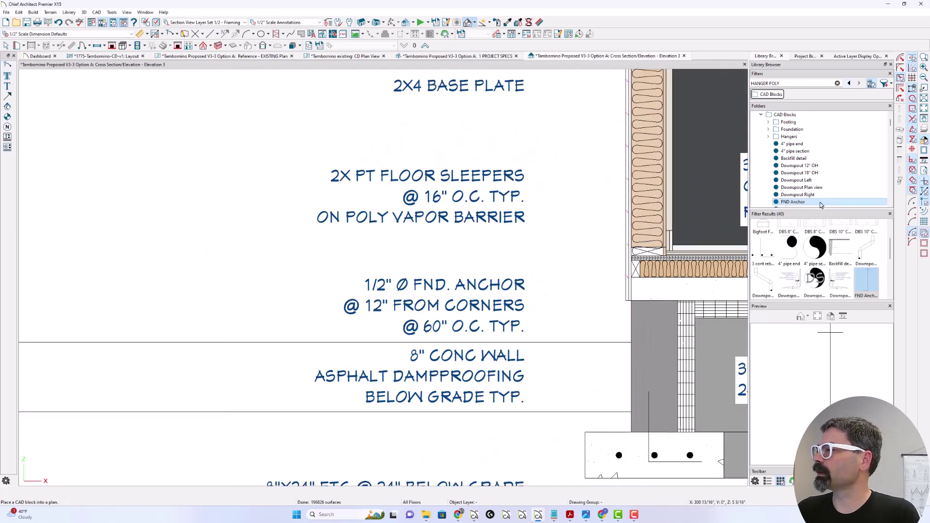
{"action": "left_click", "coordinate": [789, 202]}
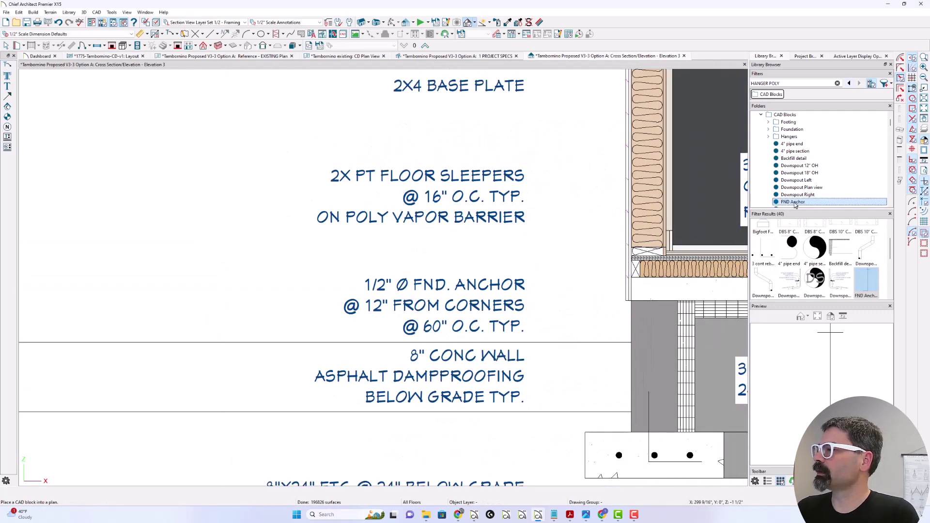
{"action": "scroll", "coordinate": [679, 255], "scroll_direction": "up", "scroll_amount": 4}
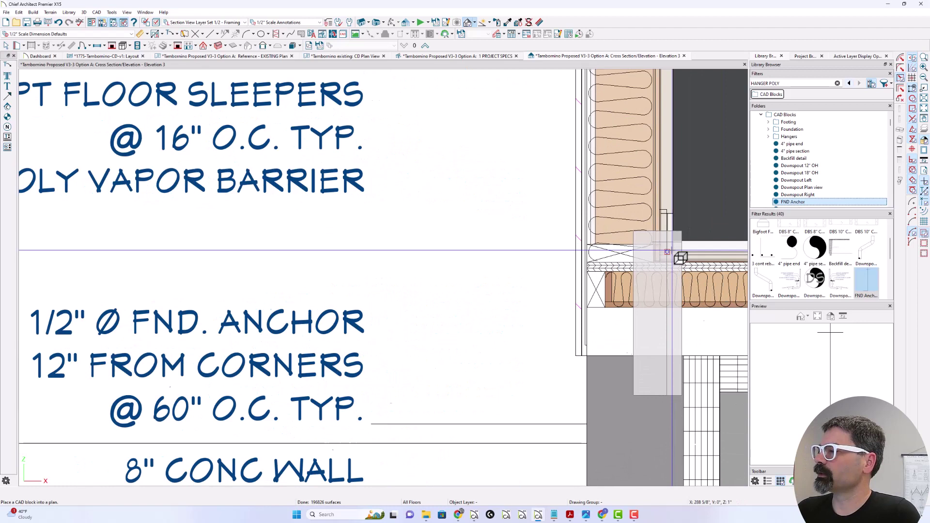
{"action": "left_click", "coordinate": [615, 244]}
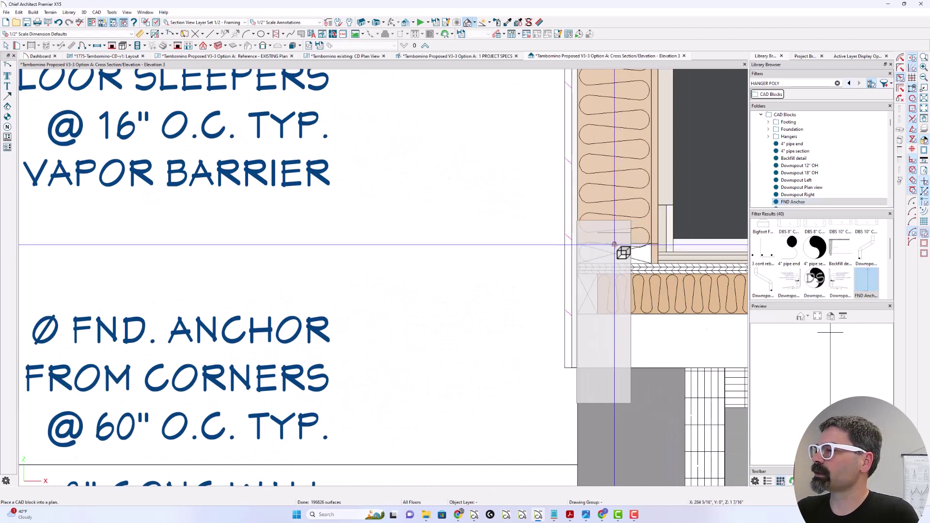
{"action": "key", "text": "space"}
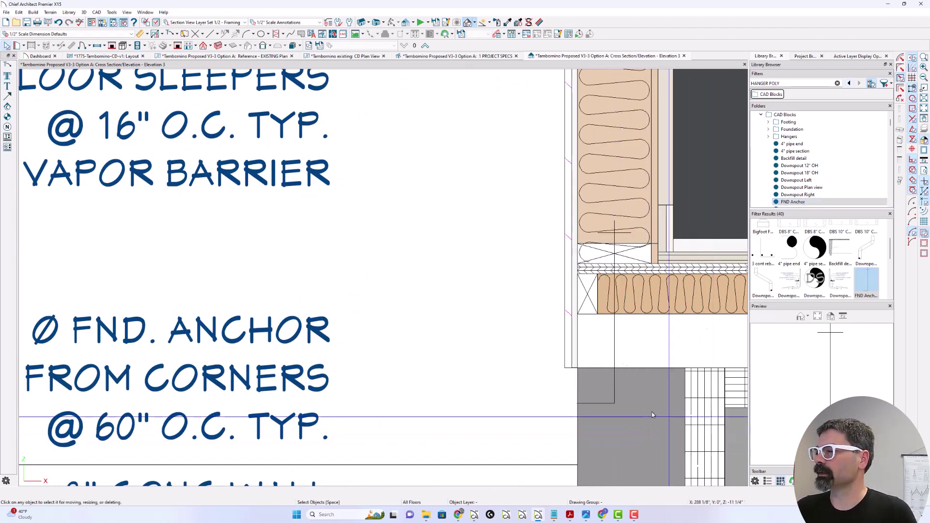
Move the anchor block point to point so it snaps onto the sill plate
{"action": "left_click", "coordinate": [616, 405]}
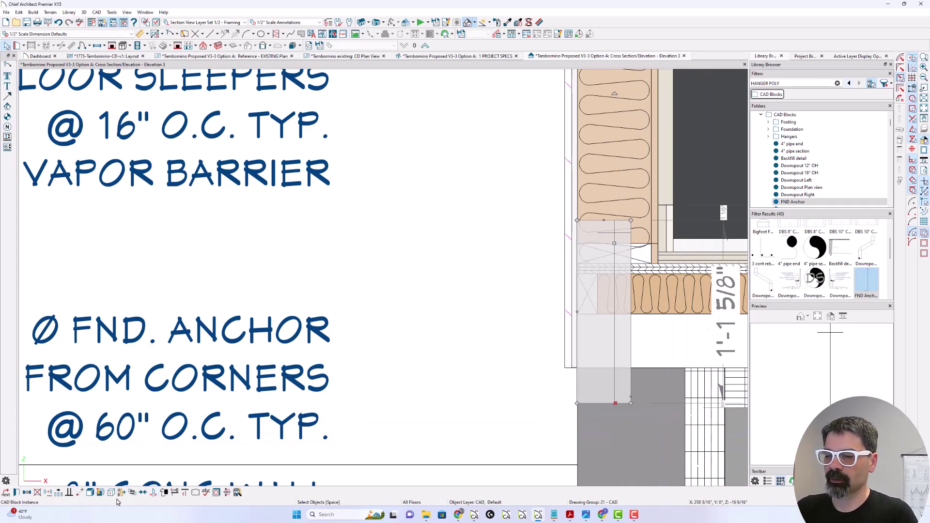
{"action": "left_click", "coordinate": [153, 493]}
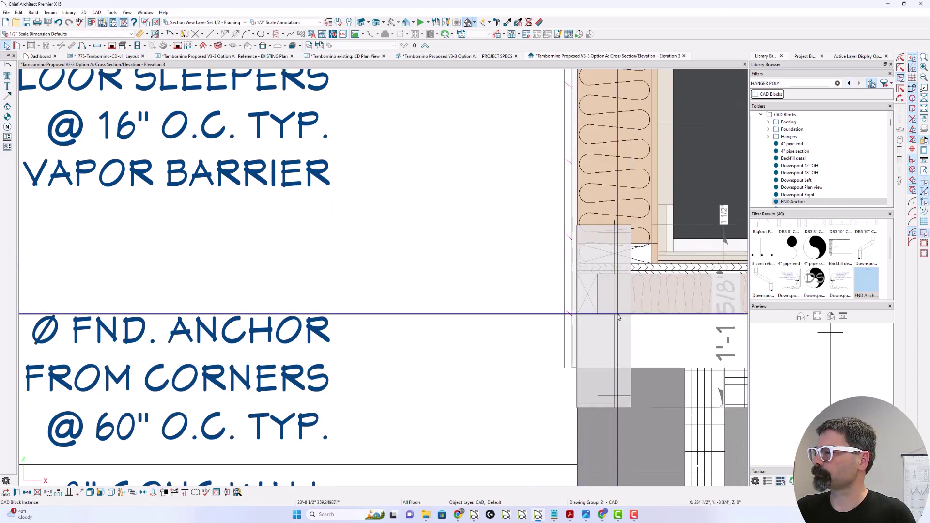
{"action": "left_click", "coordinate": [582, 260]}
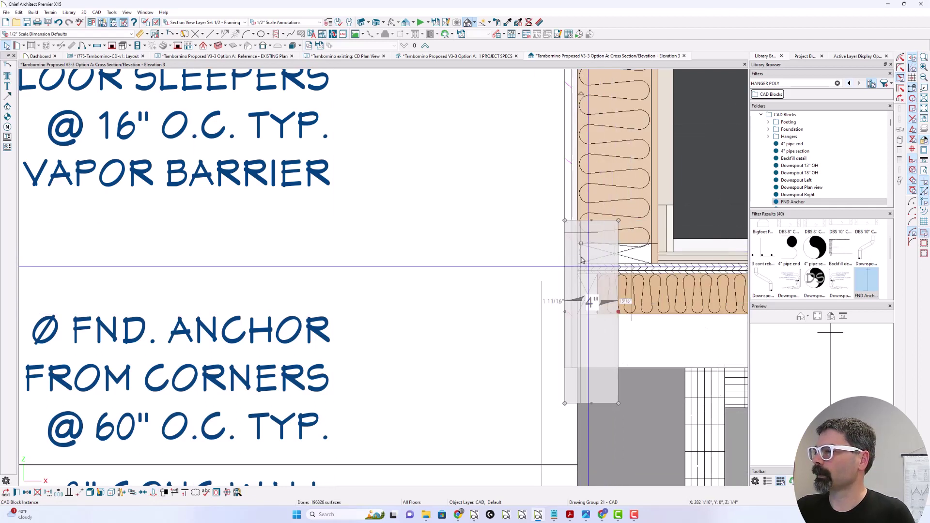
{"action": "key", "text": "m"}
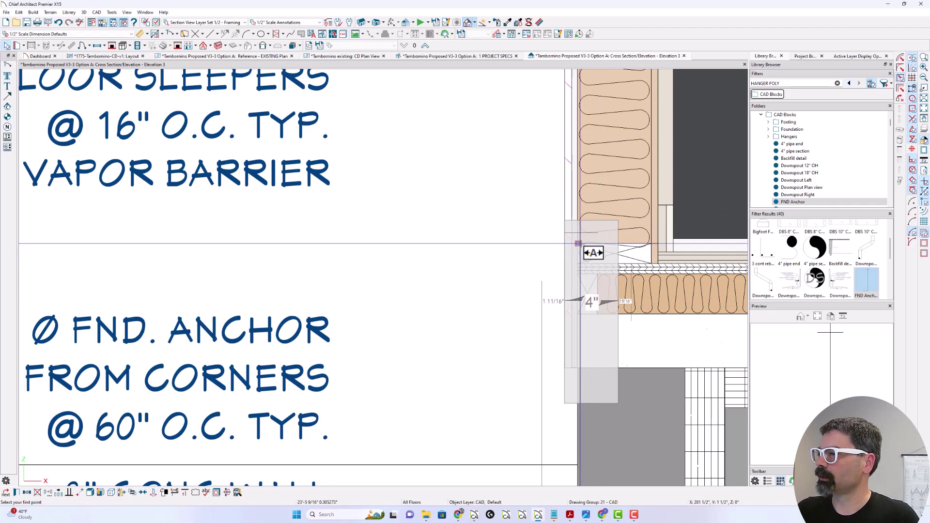
{"action": "left_click", "coordinate": [580, 244]}
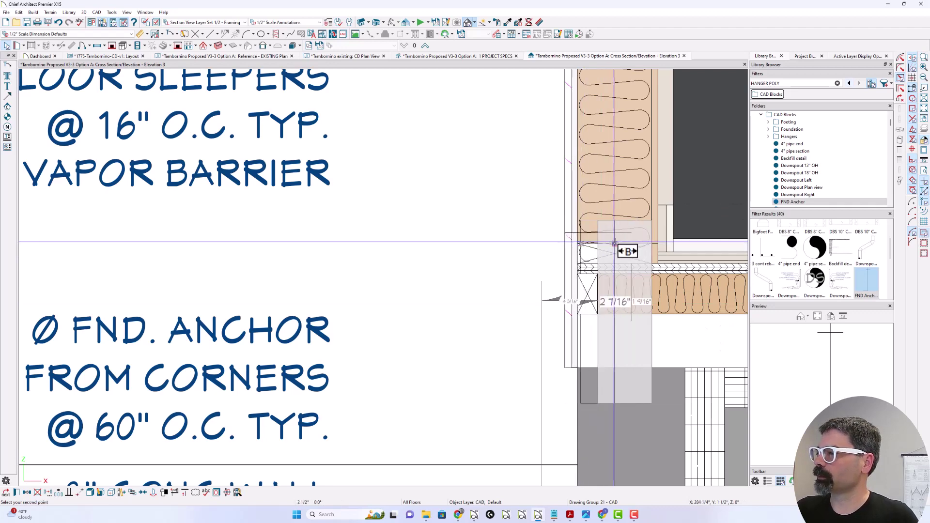
{"action": "left_click", "coordinate": [612, 243]}
{"action": "scroll", "coordinate": [519, 318], "scroll_direction": "down", "scroll_amount": 4}
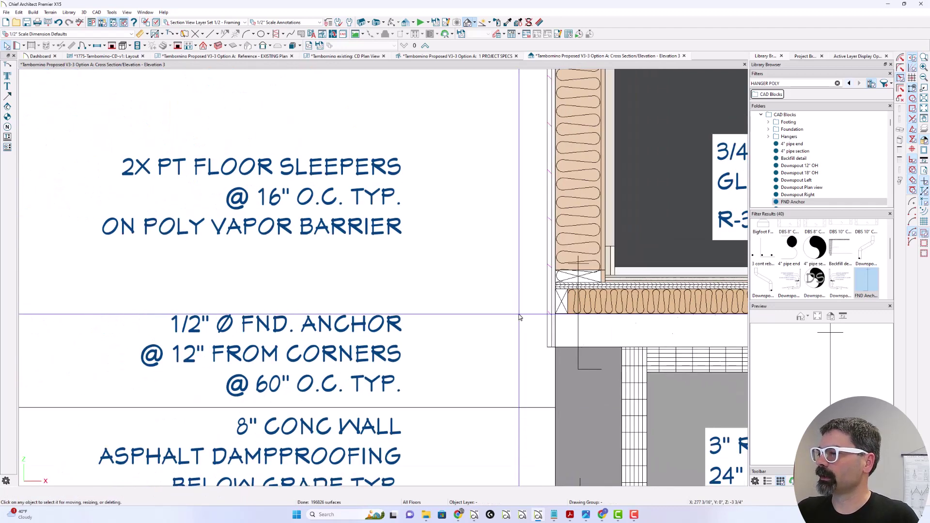
{"action": "scroll", "coordinate": [520, 318], "scroll_direction": "down", "scroll_amount": 2}
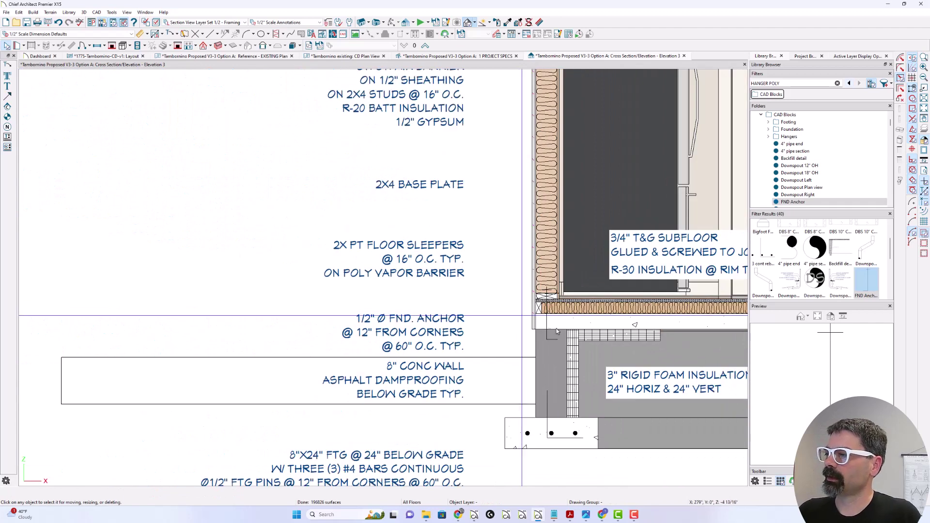